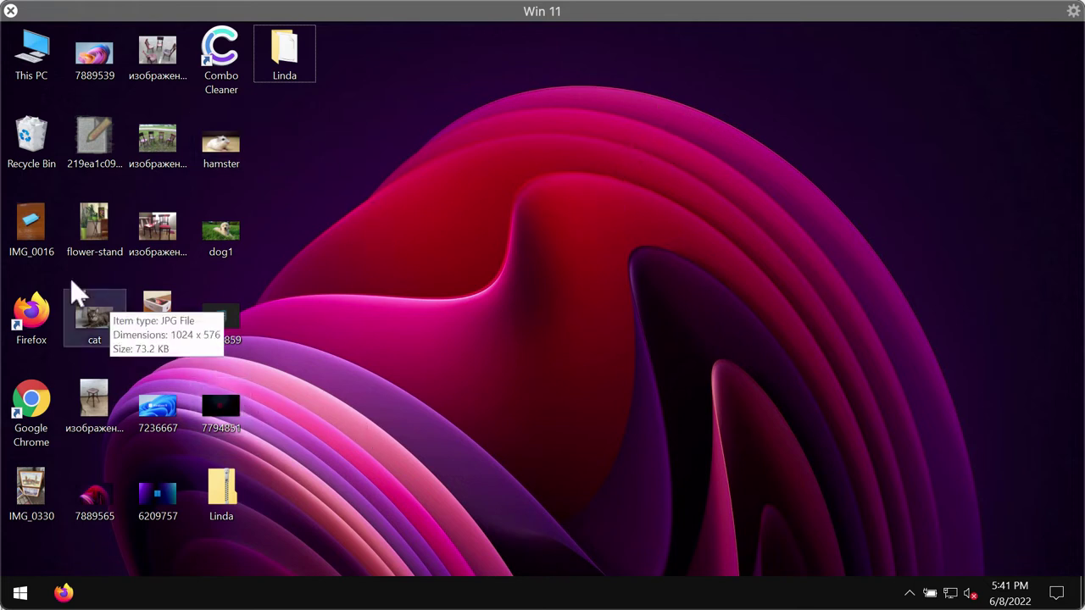
# - Open several of the desktop images in the photo viewer, closing each one after viewing it
pyautogui.doubleClick(96, 404)
pyautogui.click(980, 75)
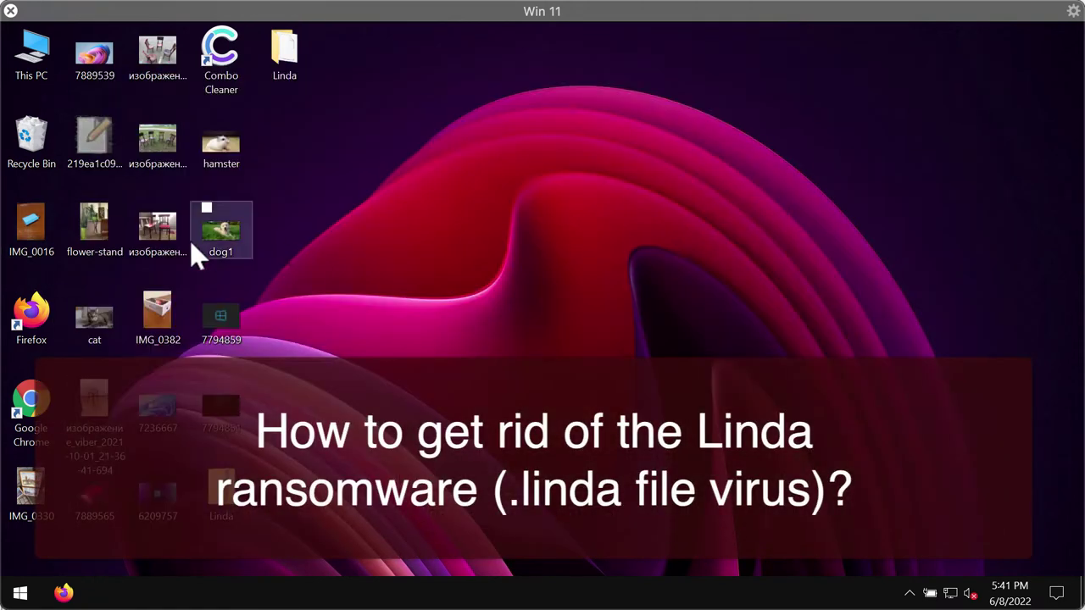
pyautogui.doubleClick(173, 229)
pyautogui.click(980, 77)
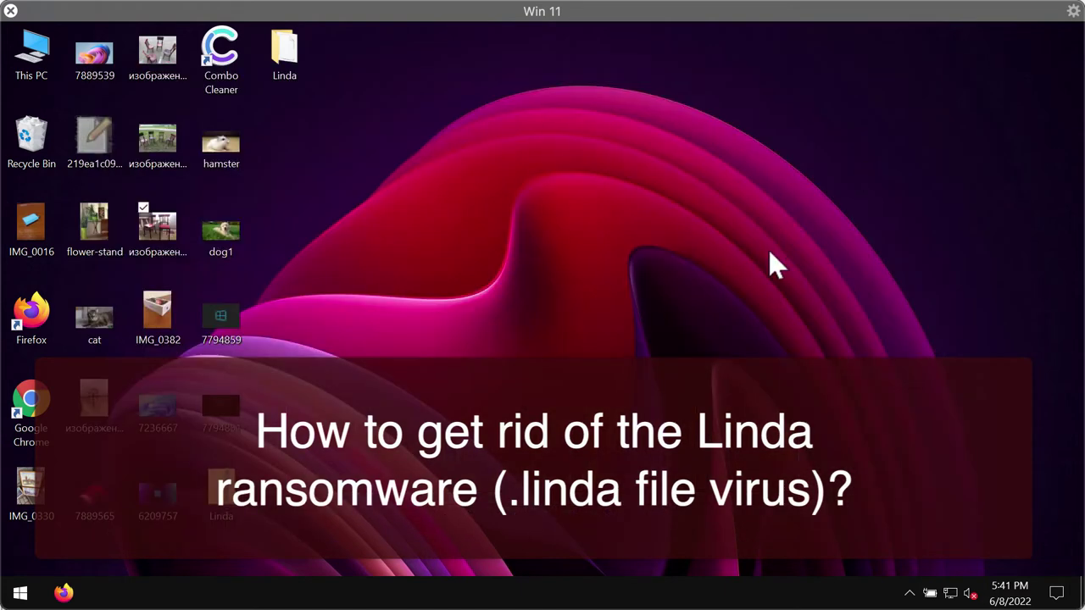
pyautogui.doubleClick(153, 142)
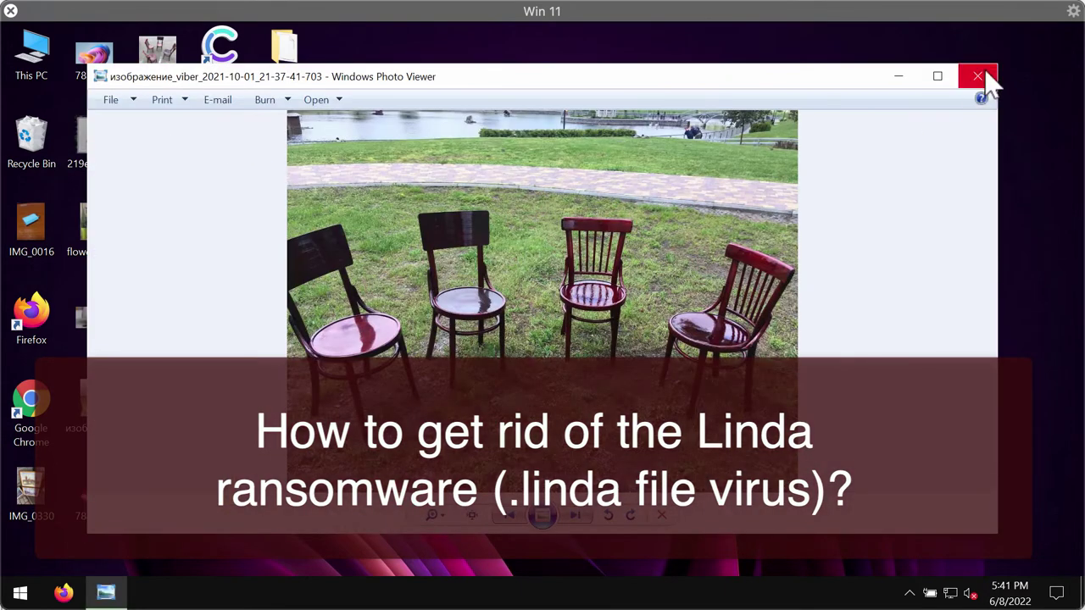
pyautogui.click(977, 76)
# - Run the application stored in the desktop's Linda folder and close the folder window
pyautogui.click(282, 68)
pyautogui.doubleClick(282, 67)
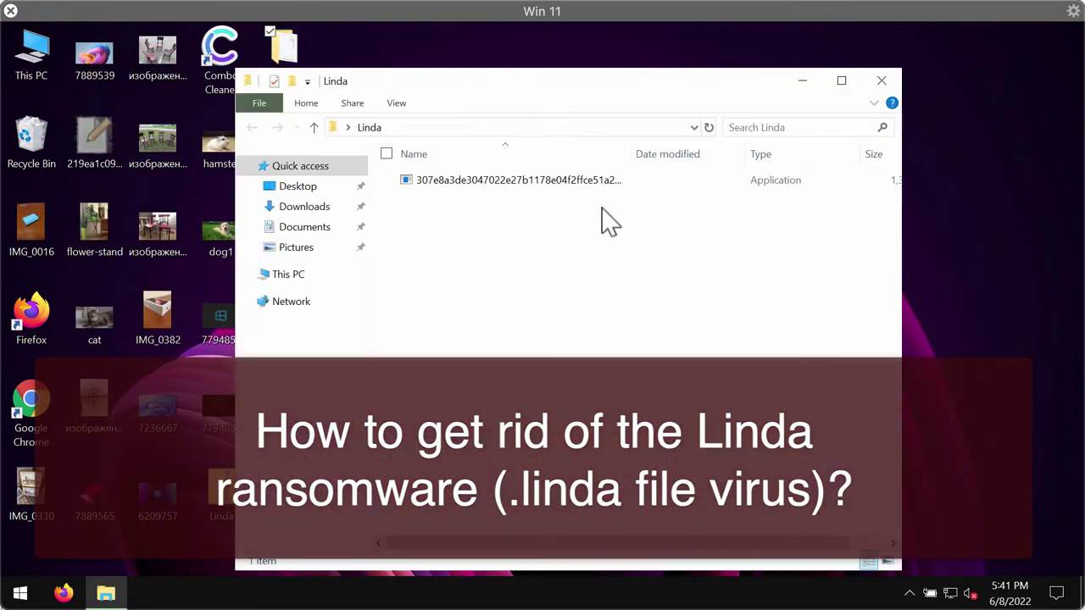
pyautogui.doubleClick(602, 184)
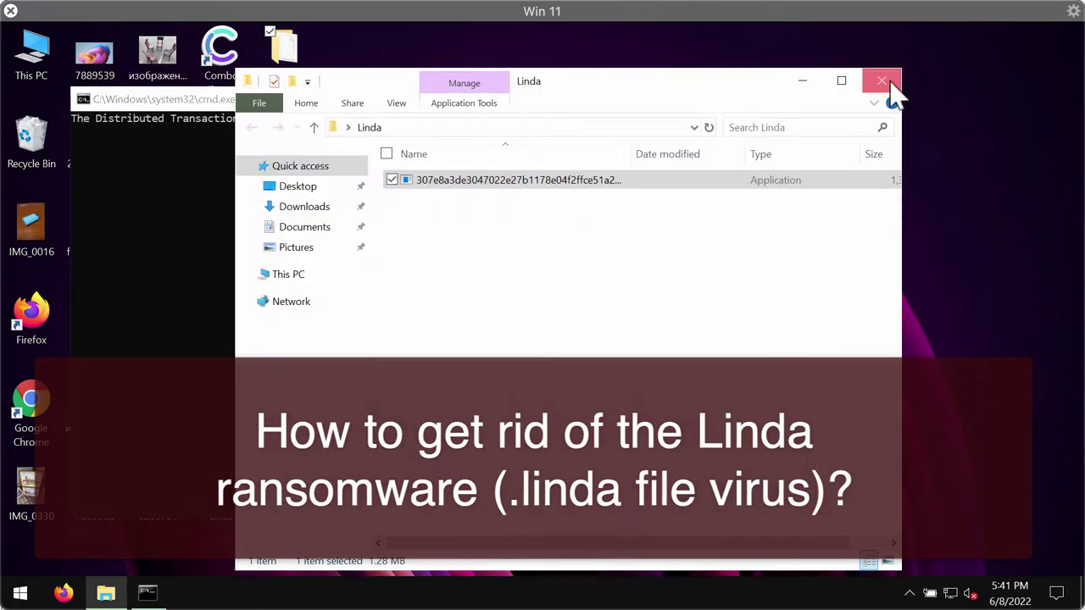
pyautogui.click(889, 88)
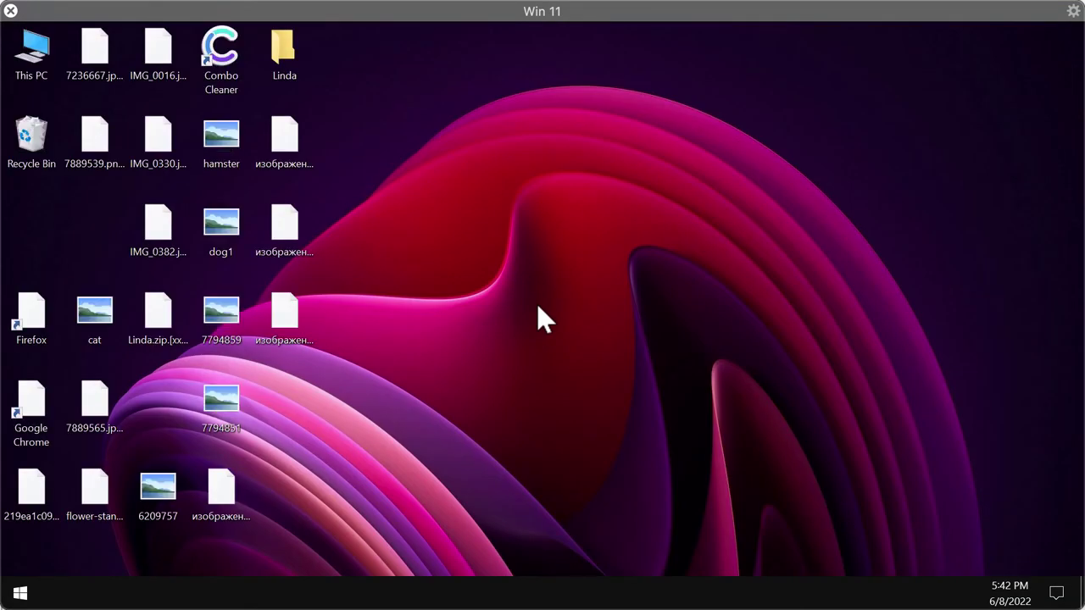
# - Examine the full names and extensions of the encrypted files on the desktop, including IMG_0330, 7889539 and Google Chrome
pyautogui.click(163, 134)
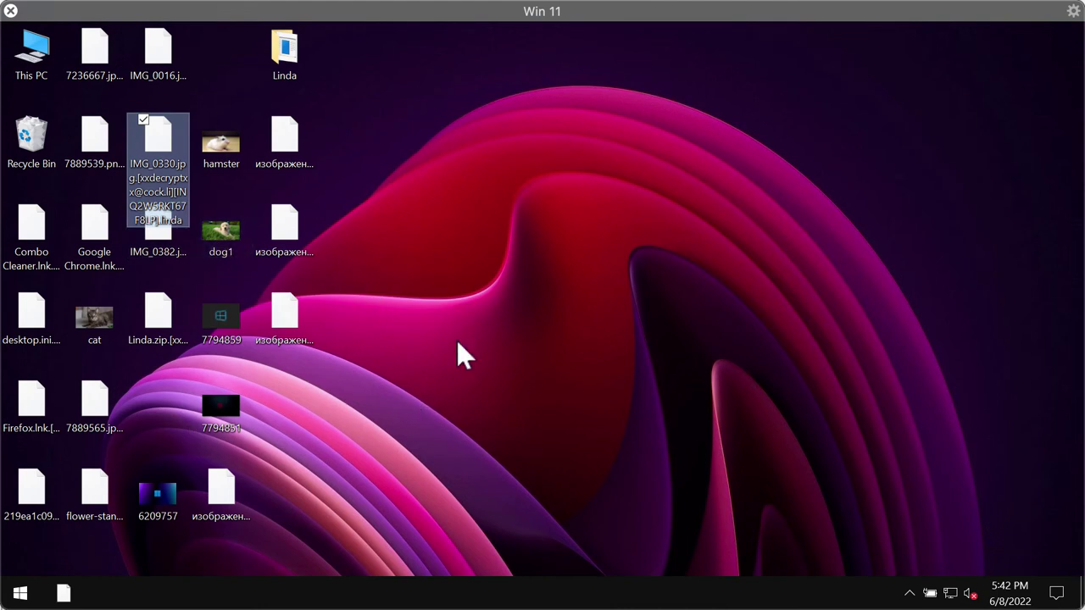
pyautogui.click(82, 140)
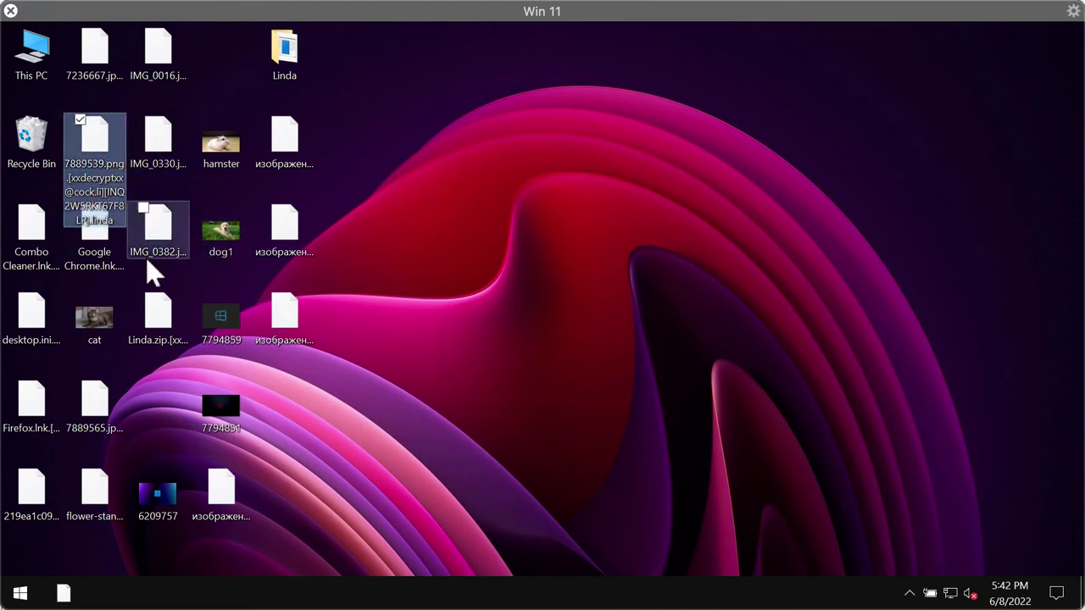
pyautogui.click(103, 245)
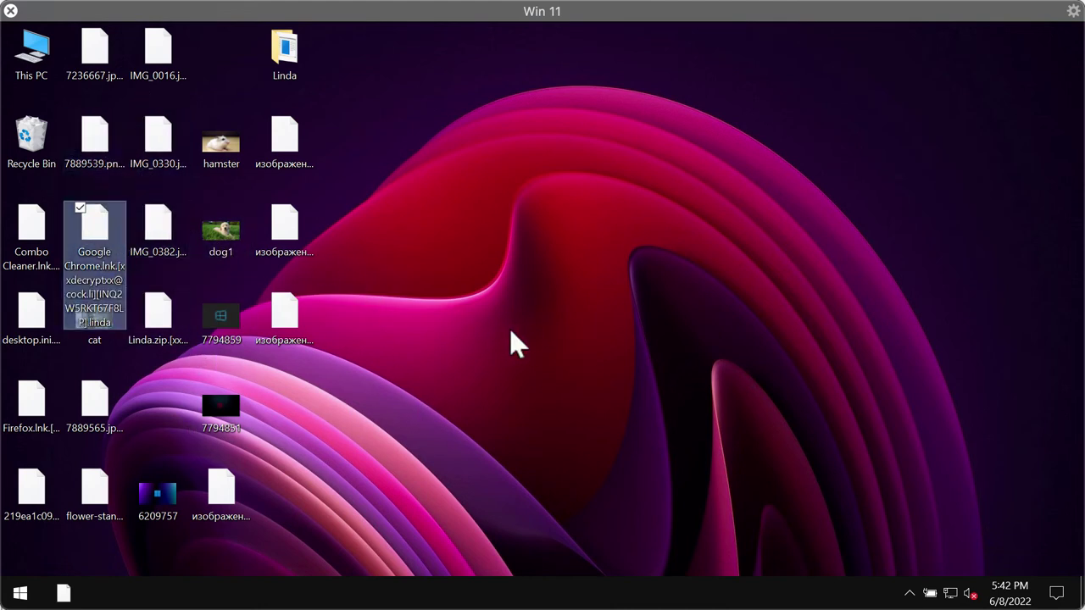
pyautogui.click(158, 327)
pyautogui.click(110, 417)
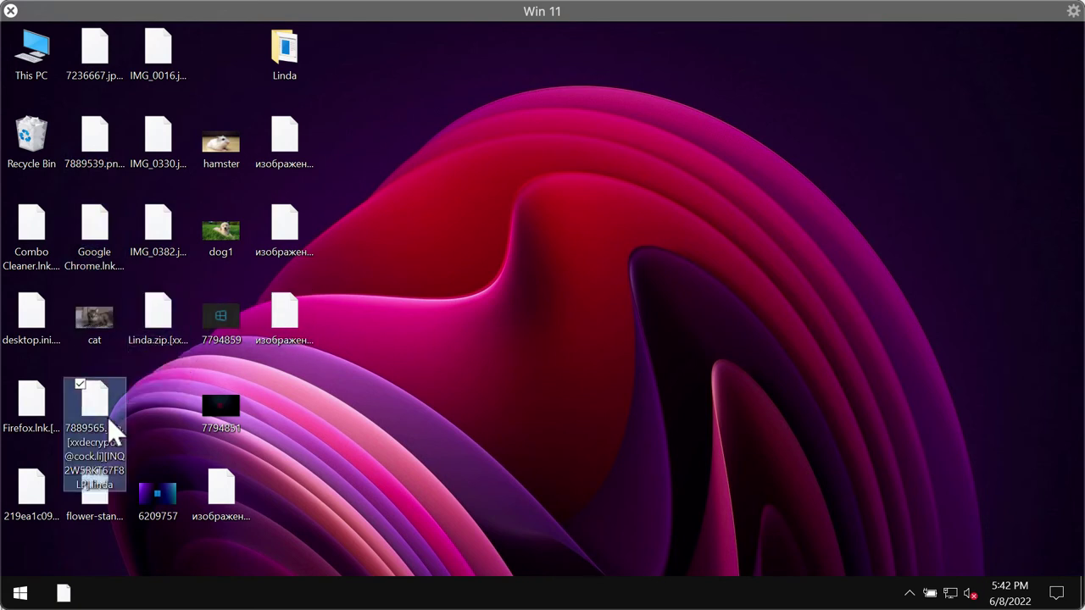
# - Try to open the encrypted 7889539.png file with the .linda extension and dismiss the dialog
pyautogui.click(101, 158)
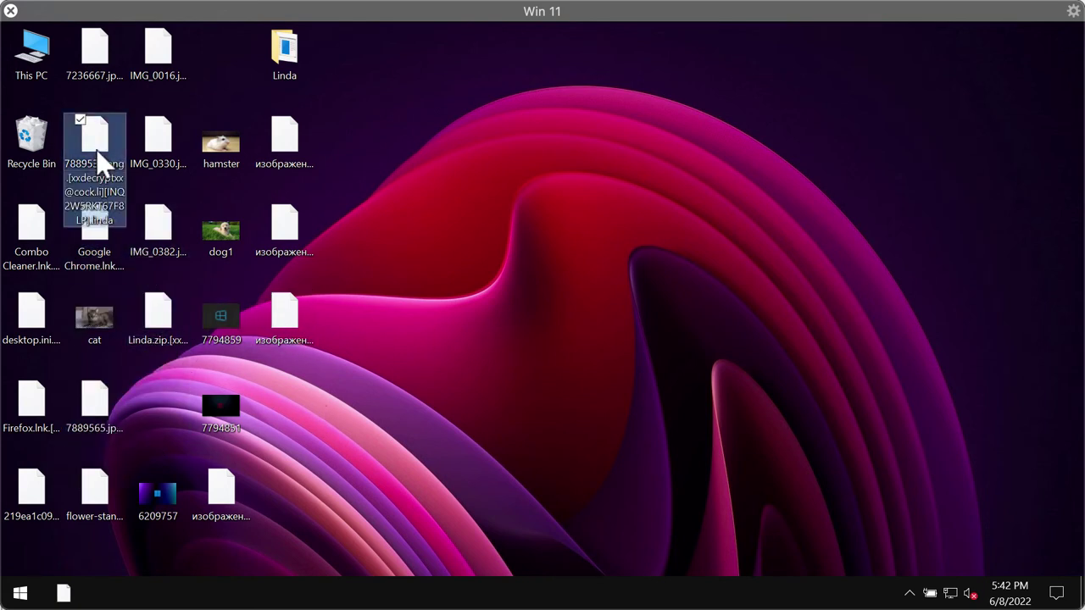
pyautogui.doubleClick(101, 158)
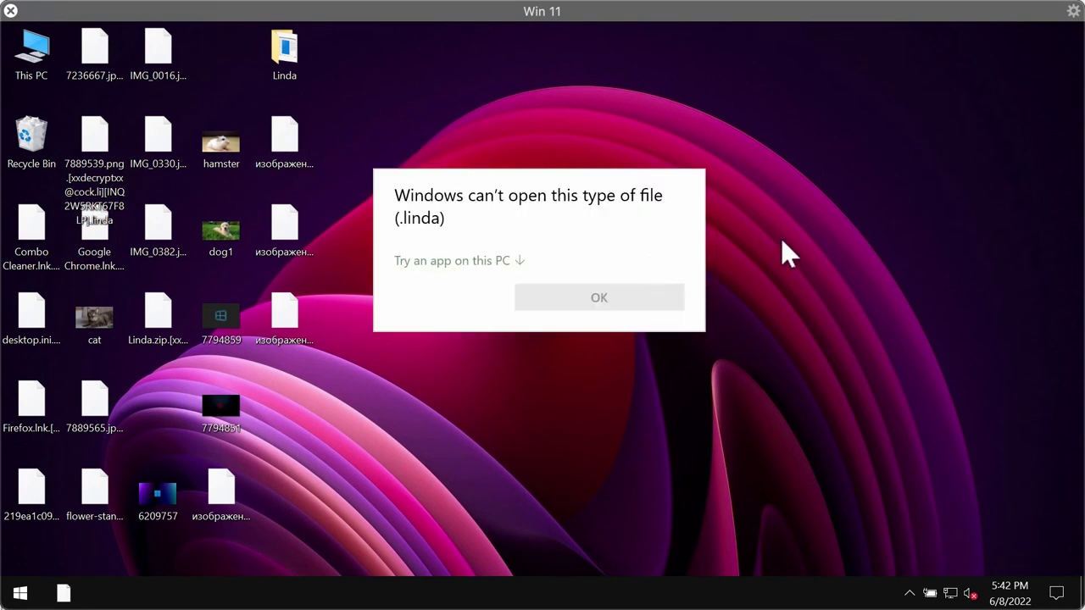
pyautogui.click(300, 191)
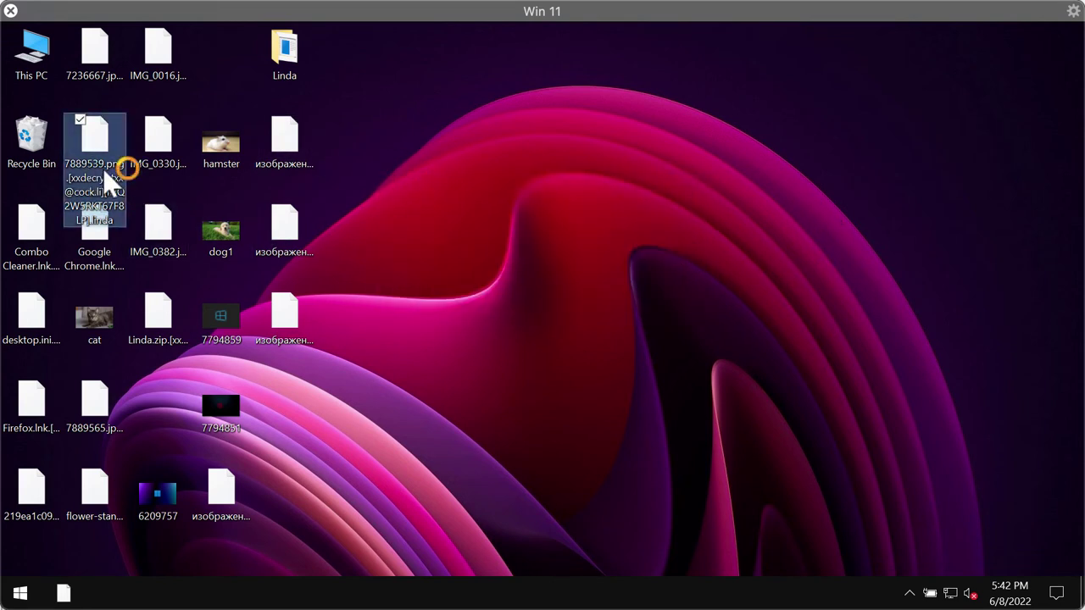
pyautogui.click(729, 255)
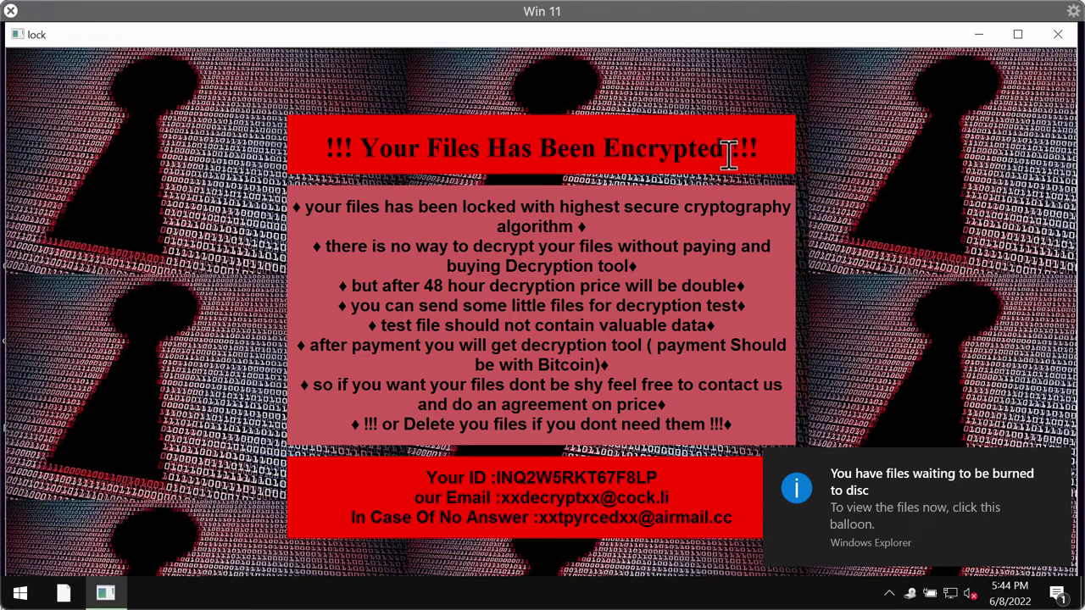
# - Read the ransom note's heading, payment terms and contact details in the lock window, then minimize it
pyautogui.moveTo(729, 150); pyautogui.dragTo(360, 163)
pyautogui.click(503, 158)
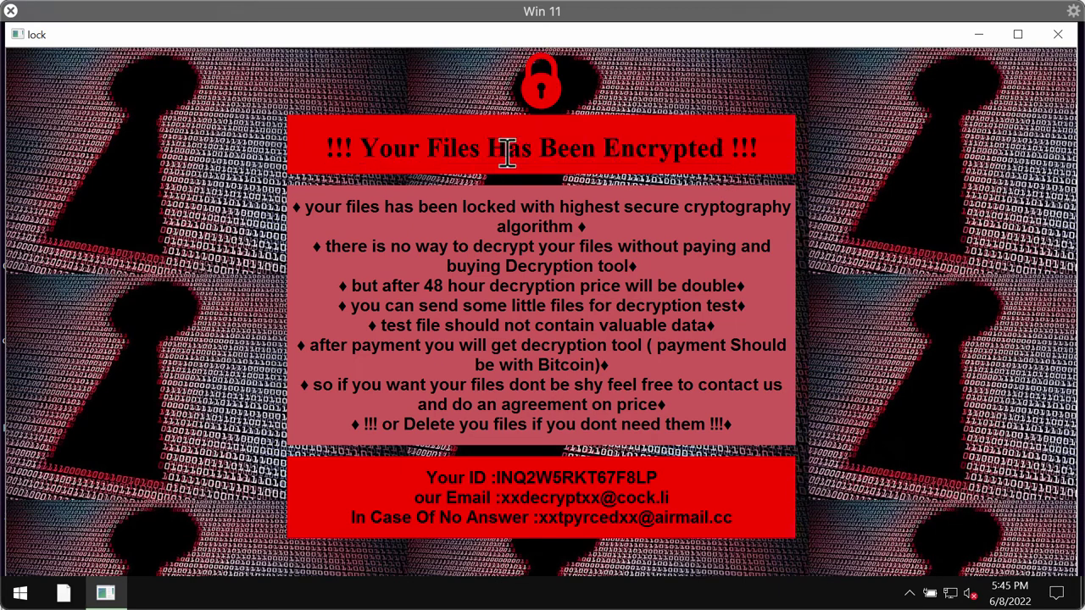
pyautogui.moveTo(730, 150); pyautogui.dragTo(359, 161)
pyautogui.click(716, 142)
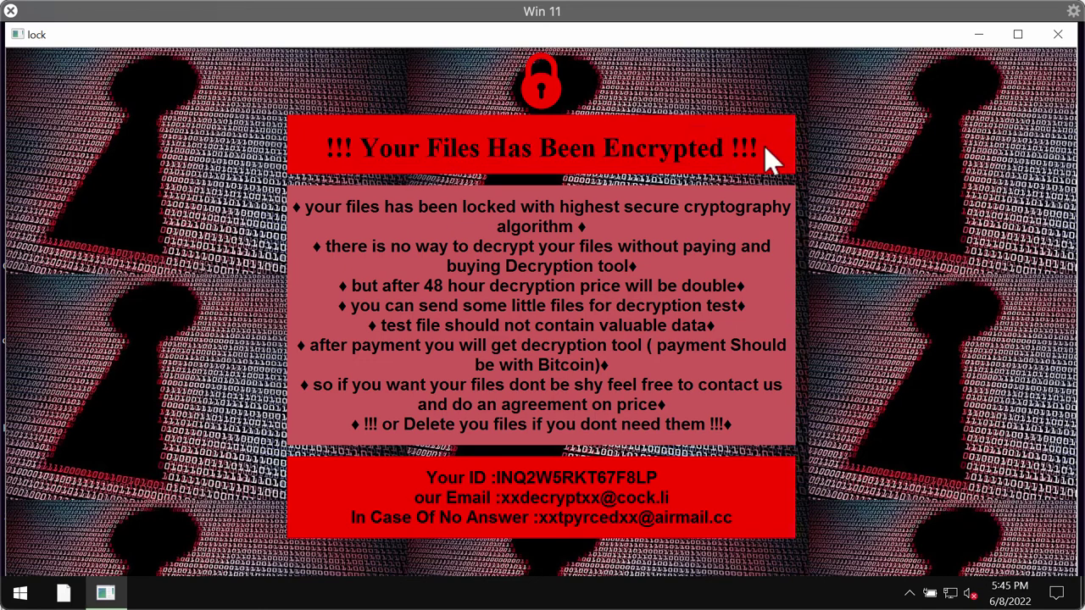
pyautogui.moveTo(755, 150); pyautogui.dragTo(359, 157)
pyautogui.click(493, 164)
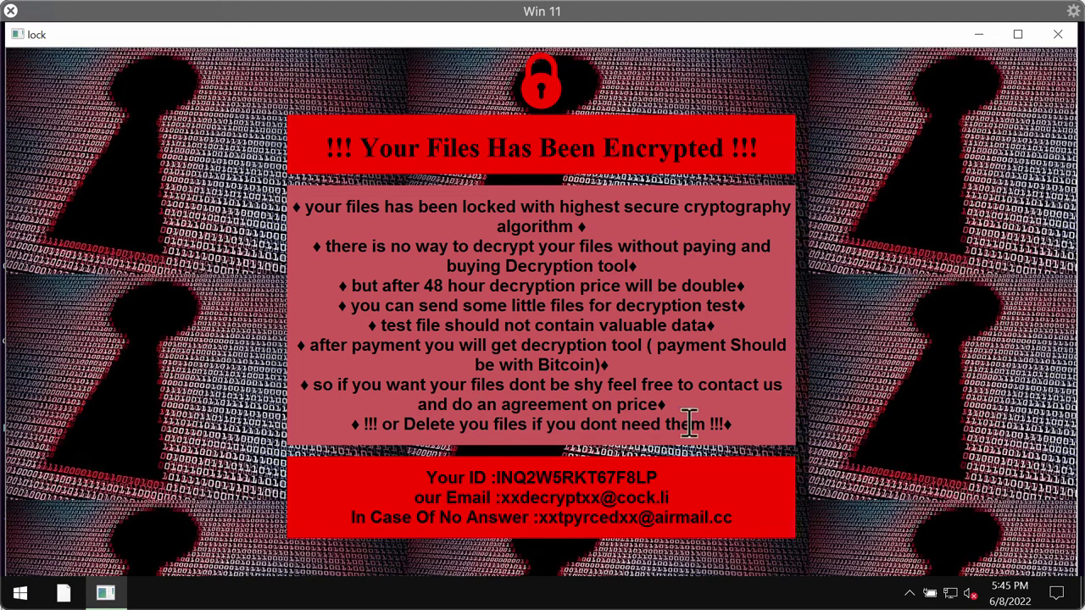
pyautogui.moveTo(504, 500)
pyautogui.mouseDown()
pyautogui.moveTo(745, 518)
pyautogui.moveTo(443, 496)
pyautogui.moveTo(510, 500)
pyautogui.mouseUp()
pyautogui.click(558, 399)
pyautogui.click(978, 34)
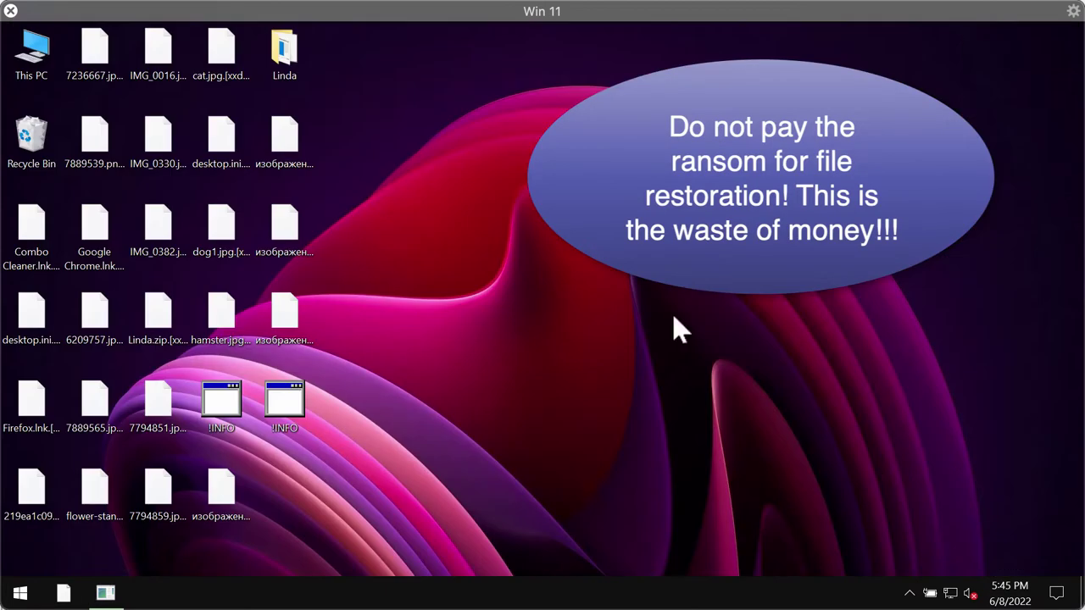
# - Review the apps and background processes running in Task Manager and close it
pyautogui.rightClick(631, 596)
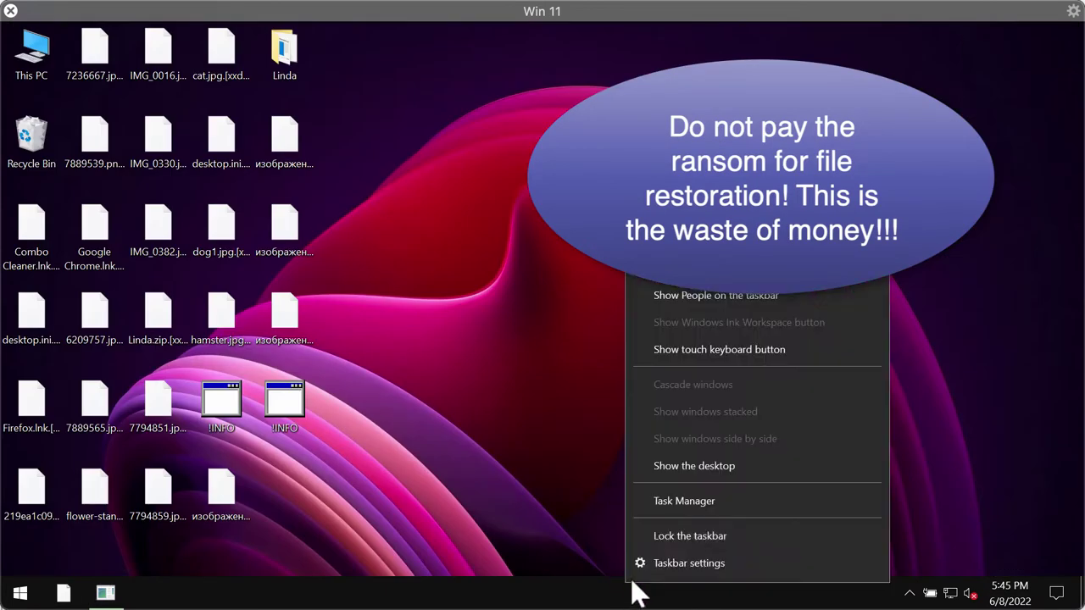
pyautogui.click(678, 499)
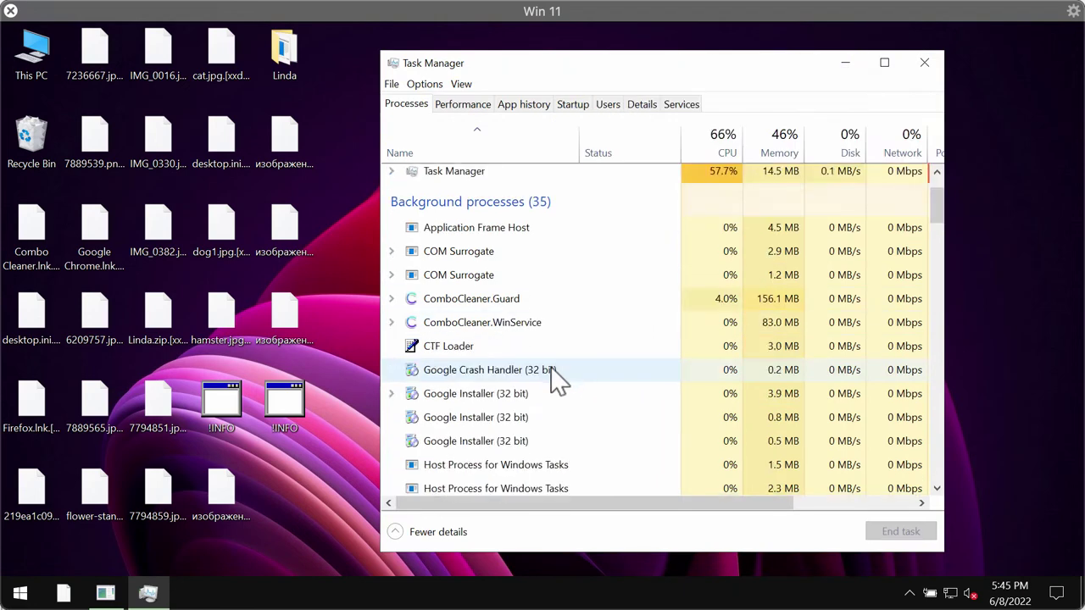
pyautogui.scroll(-4, 559, 383)
pyautogui.scroll(-3, 558, 383)
pyautogui.scroll(8, 557, 383)
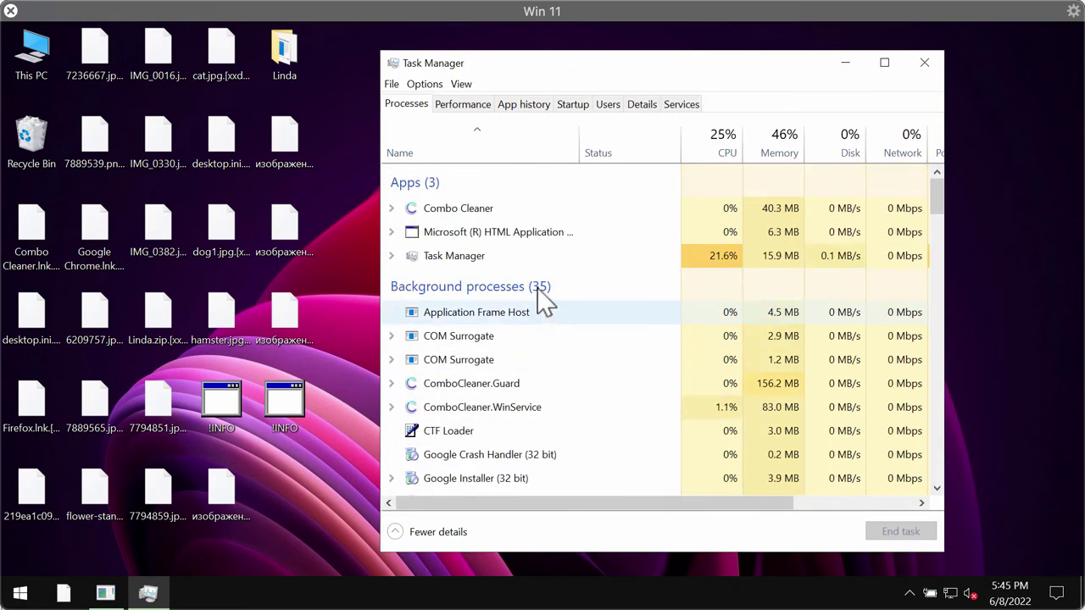
pyautogui.scroll(-1, 519, 413)
pyautogui.scroll(-6, 518, 414)
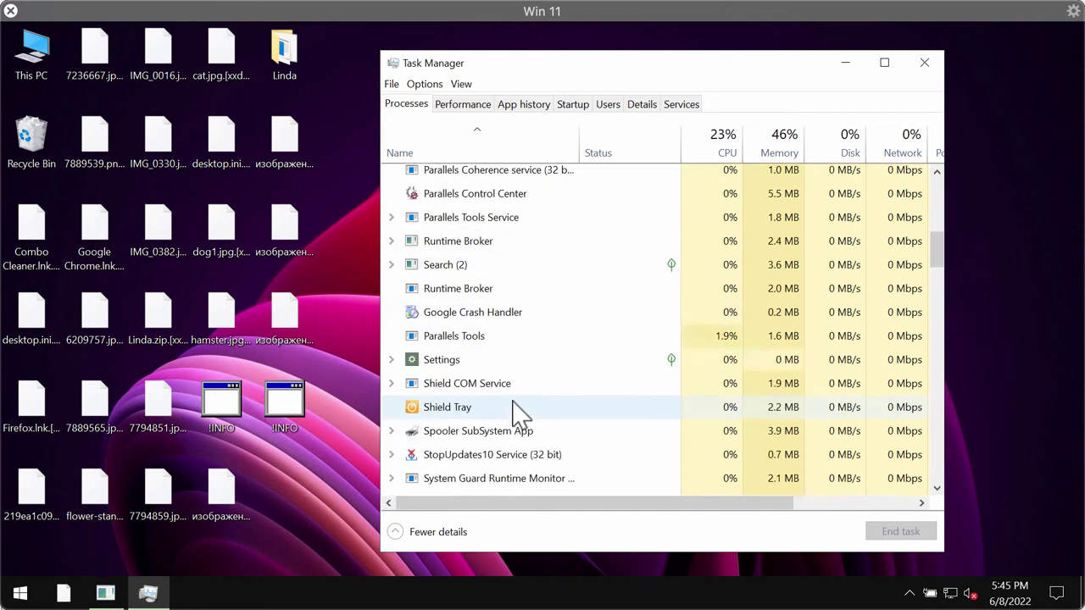
pyautogui.scroll(-3, 519, 414)
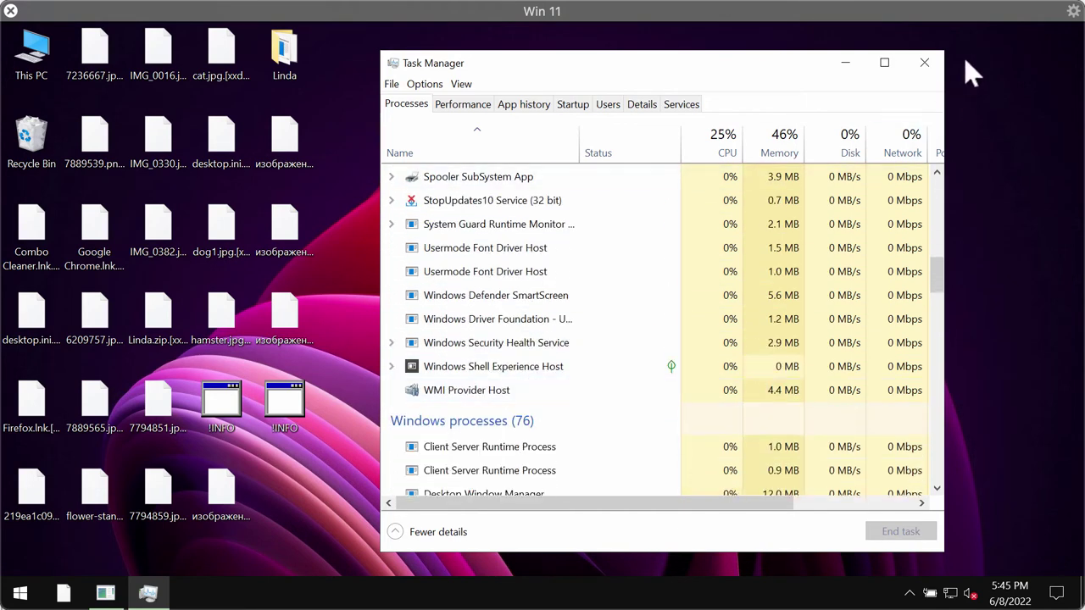
pyautogui.click(924, 63)
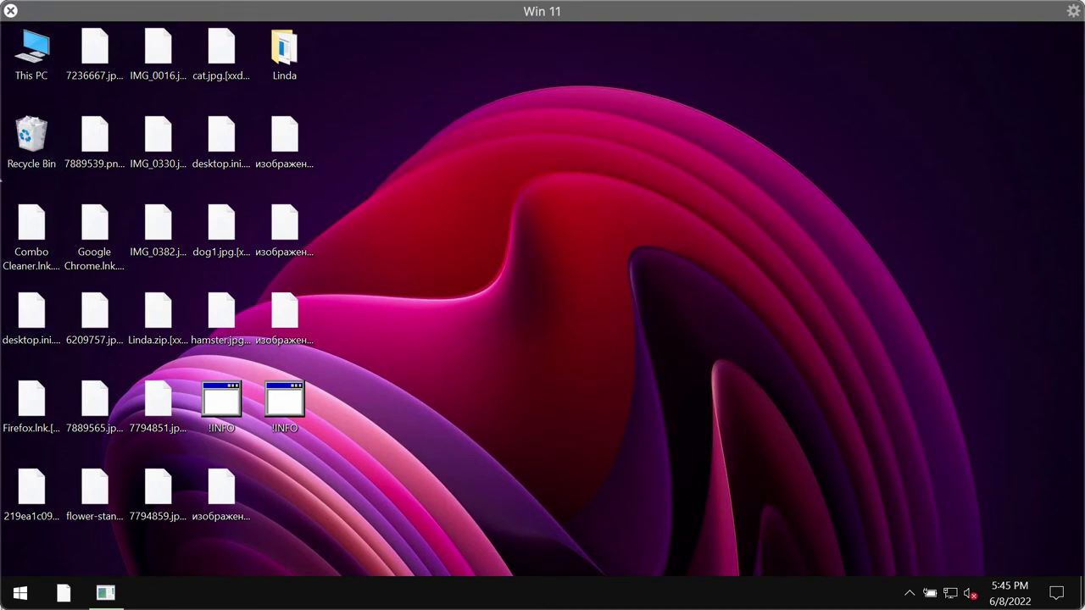
# - Launch iexplore from the Internet Explorer folder in Program Files (x86) on drive C
pyautogui.doubleClick(34, 55)
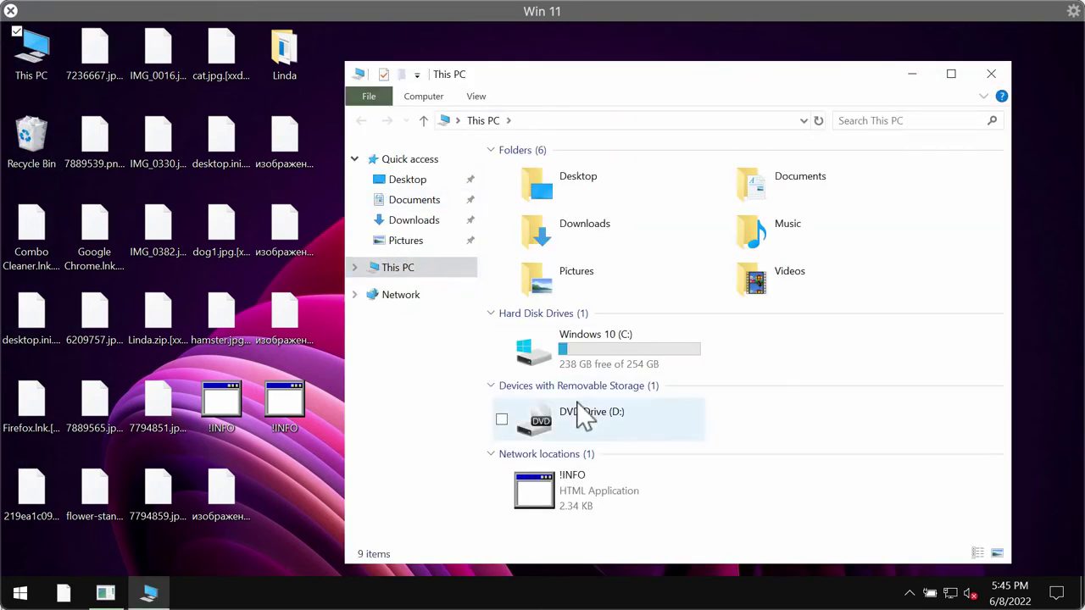
pyautogui.doubleClick(622, 363)
pyautogui.doubleClick(619, 193)
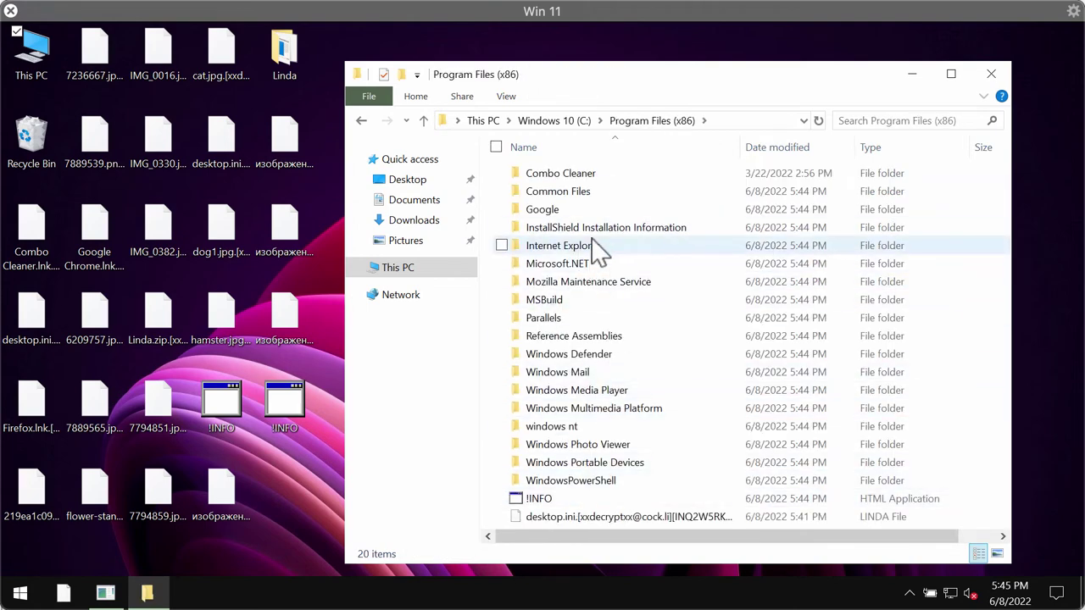
pyautogui.doubleClick(562, 245)
pyautogui.doubleClick(549, 373)
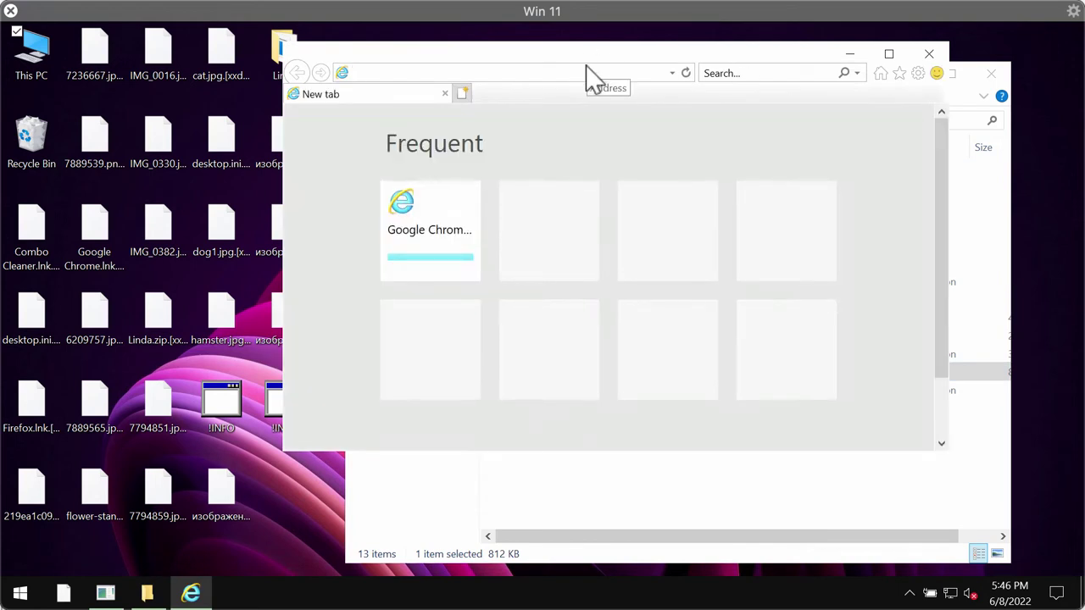
# - Go to combocleaner.com in the browser and maximize its window
pyautogui.write('com')
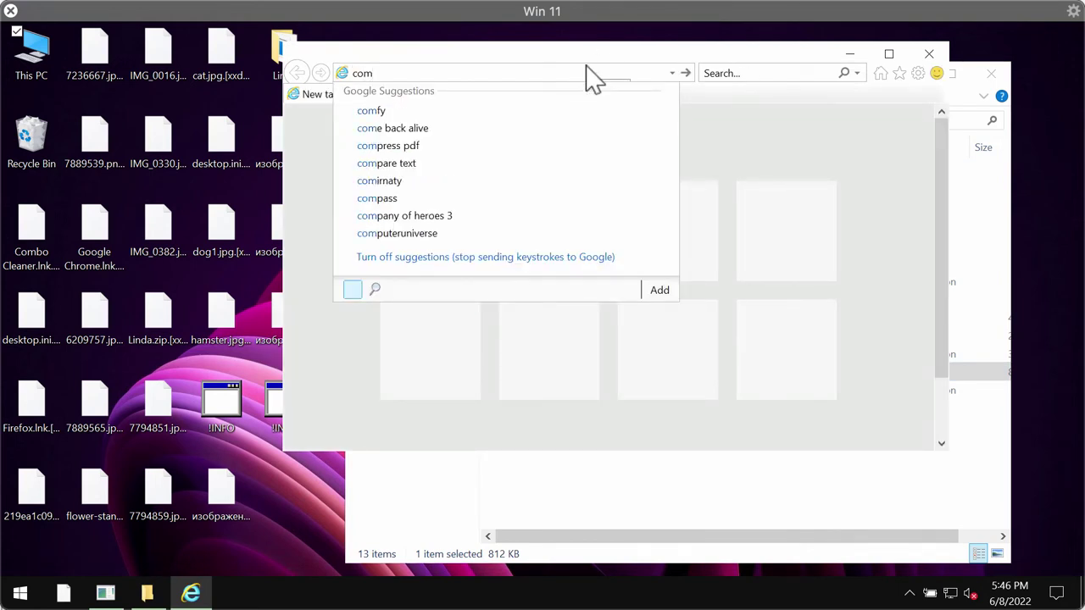
pyautogui.write('bockle')
pyautogui.press('BackSpace')
pyautogui.press('BackSpace')
pyautogui.press('BackSpace')
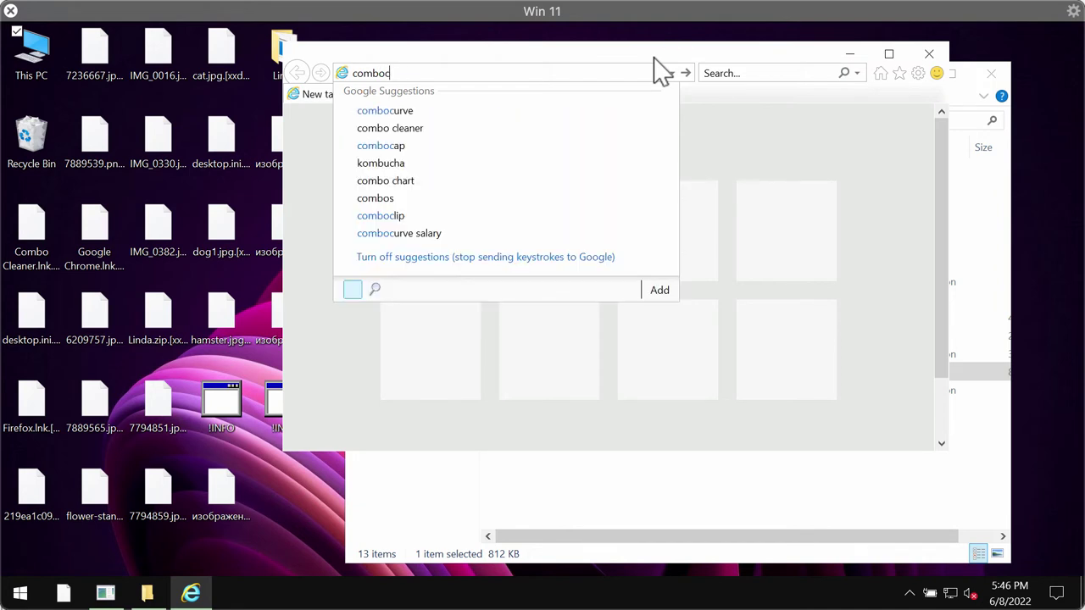
pyautogui.write('leaner')
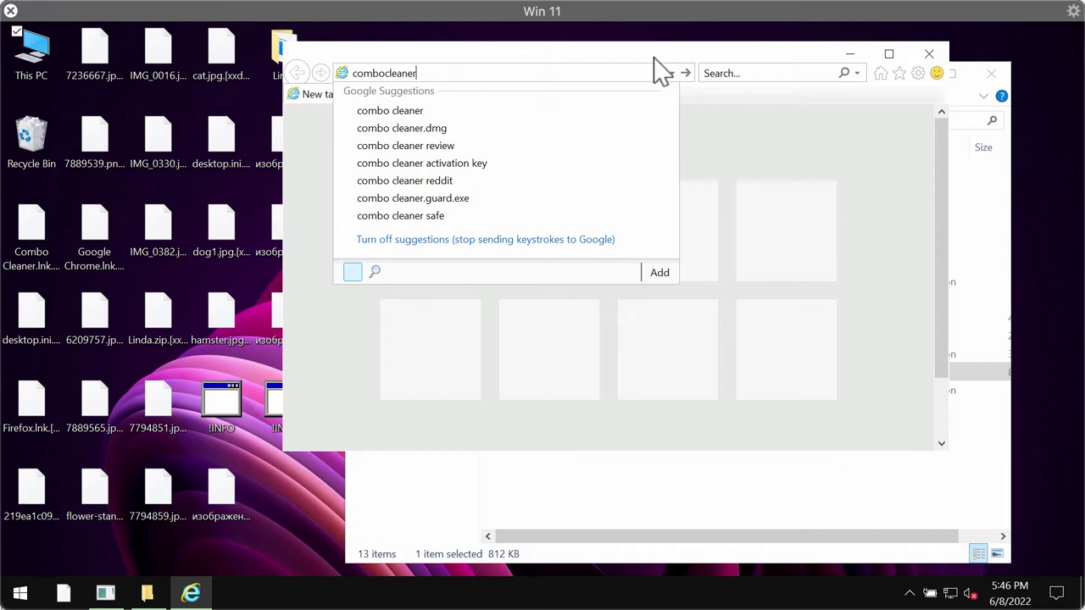
pyautogui.write('.com')
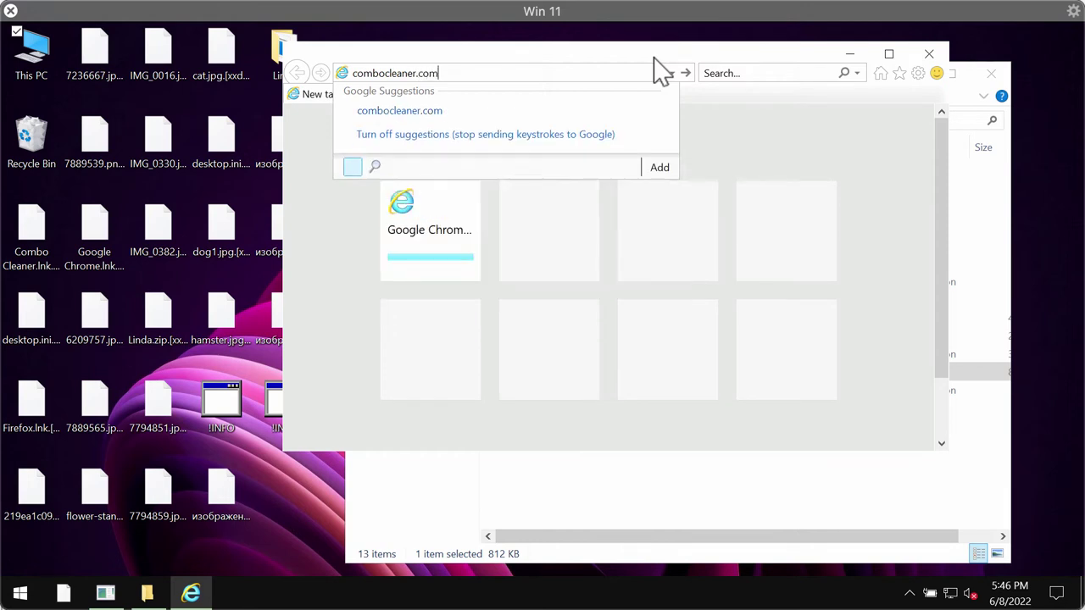
pyautogui.press('Return')
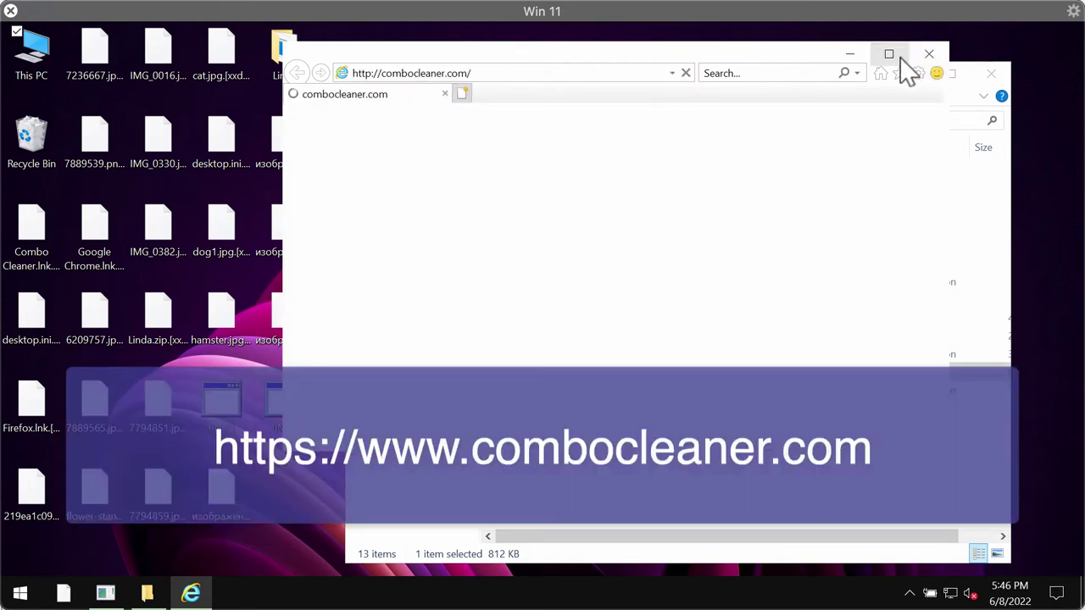
pyautogui.click(888, 54)
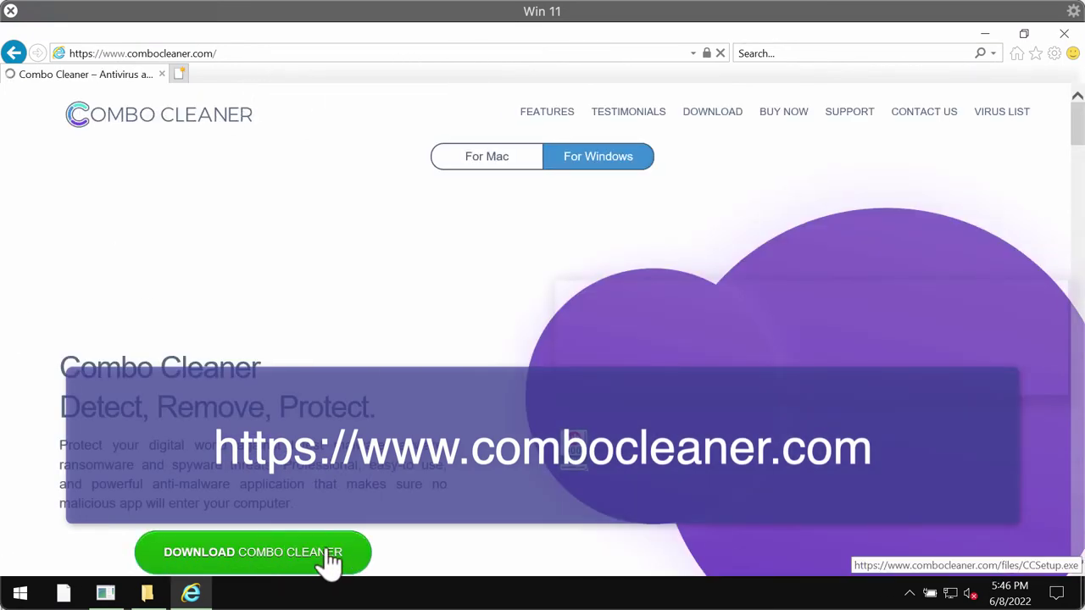
# - Start the Combo Cleaner for Windows download, minimize the browser and close the Internet Explorer folder window
pyautogui.click(327, 558)
pyautogui.click(984, 27)
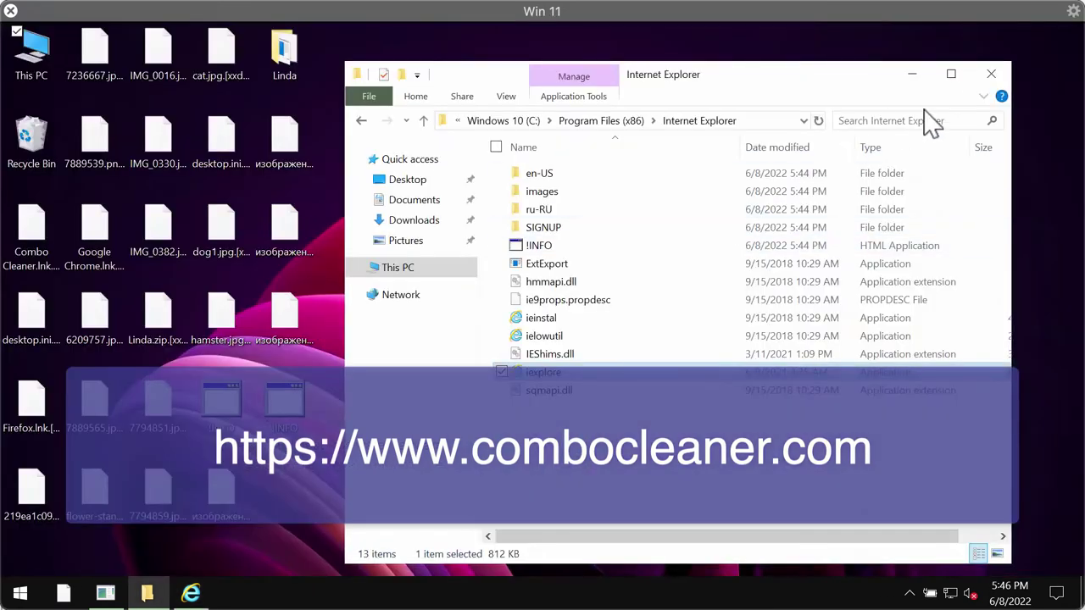
pyautogui.click(991, 67)
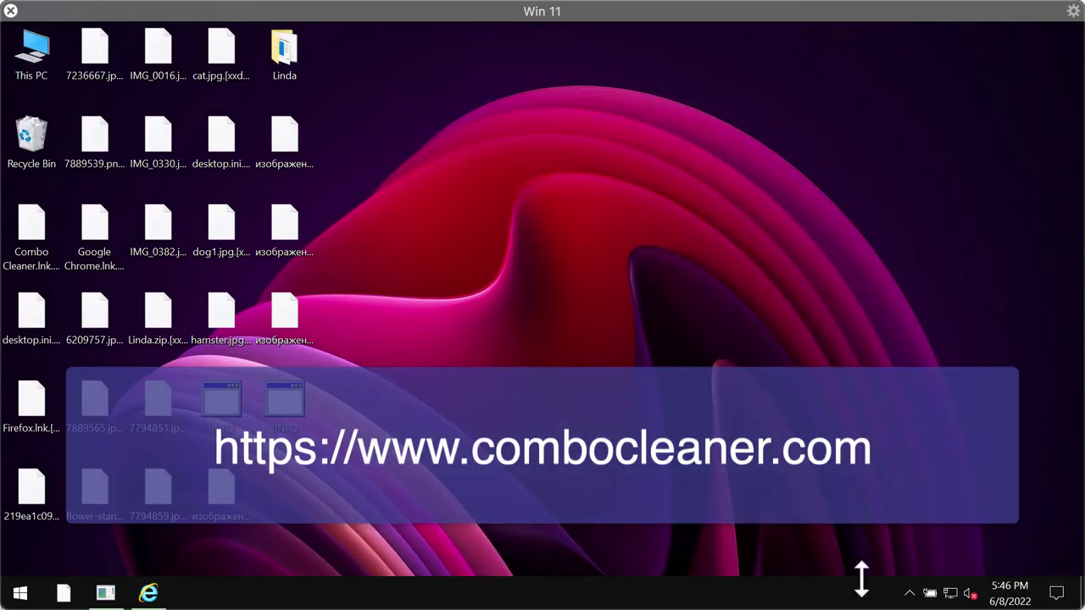
# - Open Combo Cleaner from the hidden system tray items and start a Quick Scan of the computer
pyautogui.click(909, 593)
pyautogui.click(924, 560)
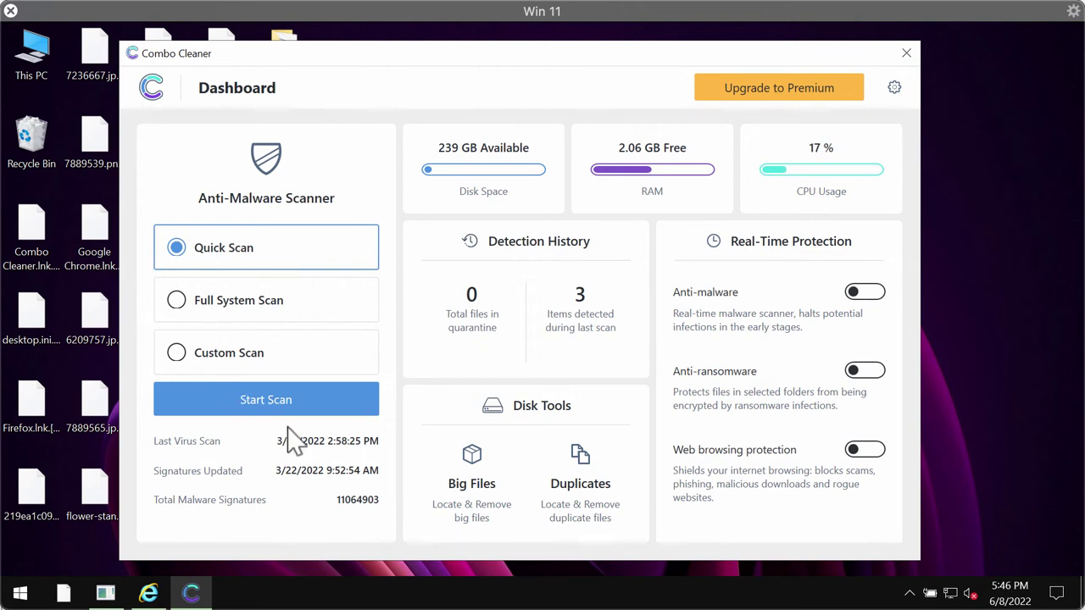
pyautogui.click(301, 407)
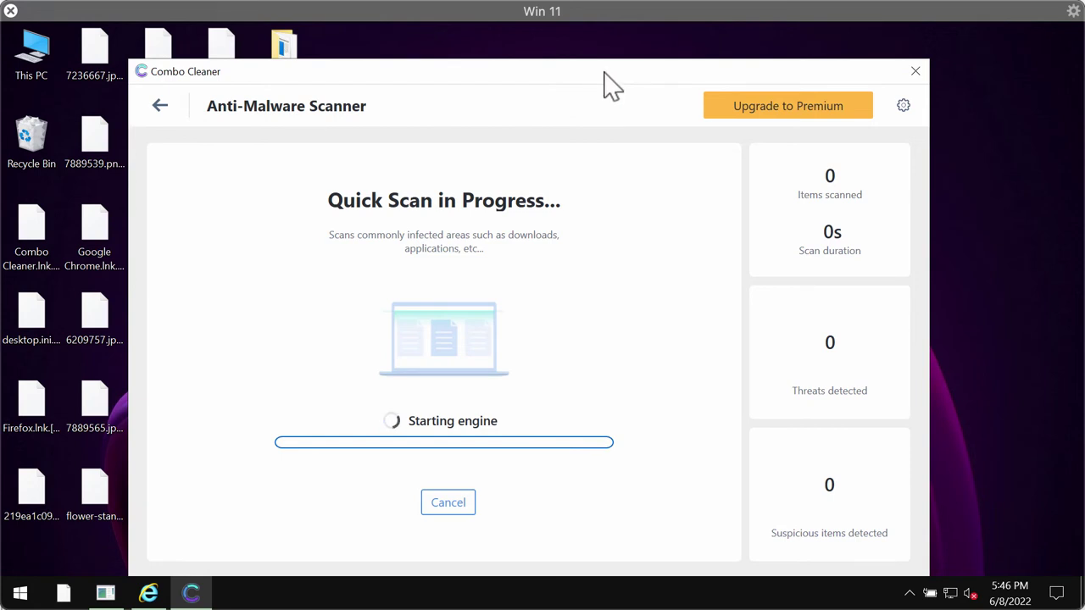
pyautogui.moveTo(603, 78); pyautogui.dragTo(598, 75)
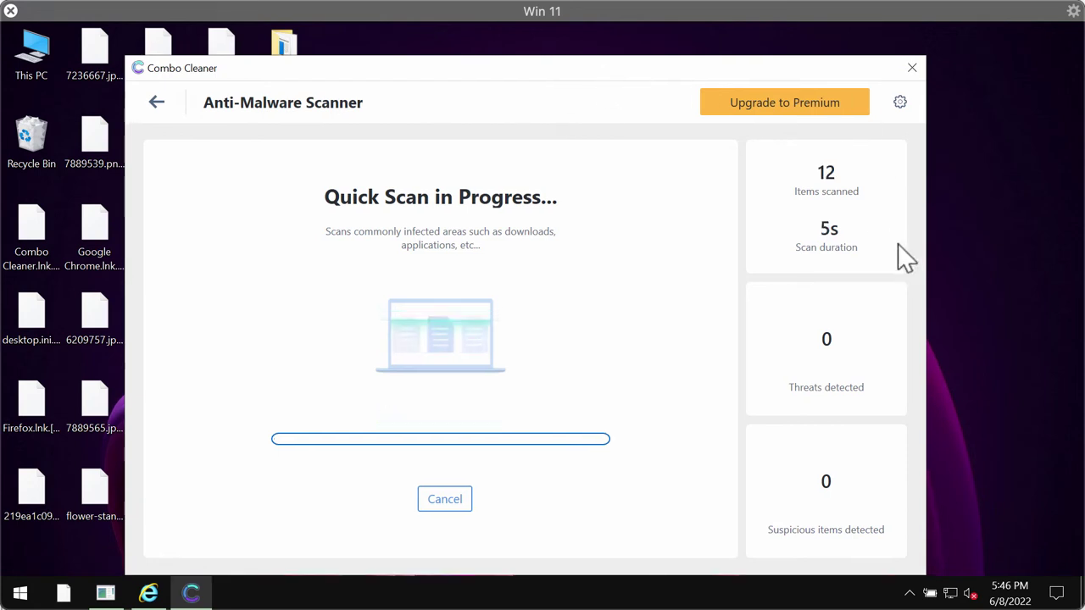
# - Review the Anti-Ransomware settings for protected folders and trusted programs, and return to the running Quick Scan's progress view
pyautogui.click(902, 102)
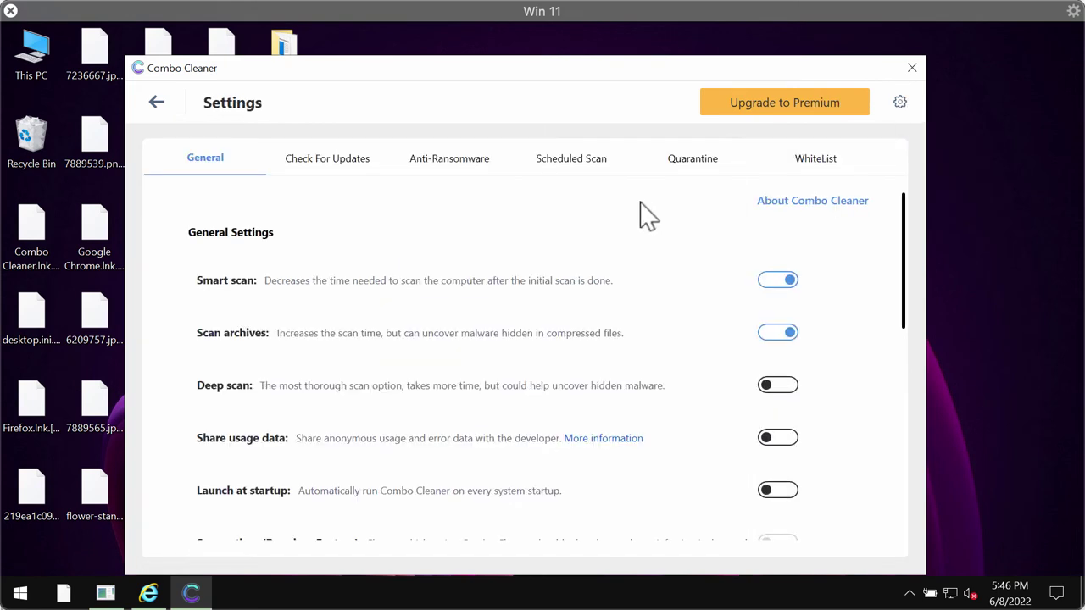
pyautogui.click(461, 168)
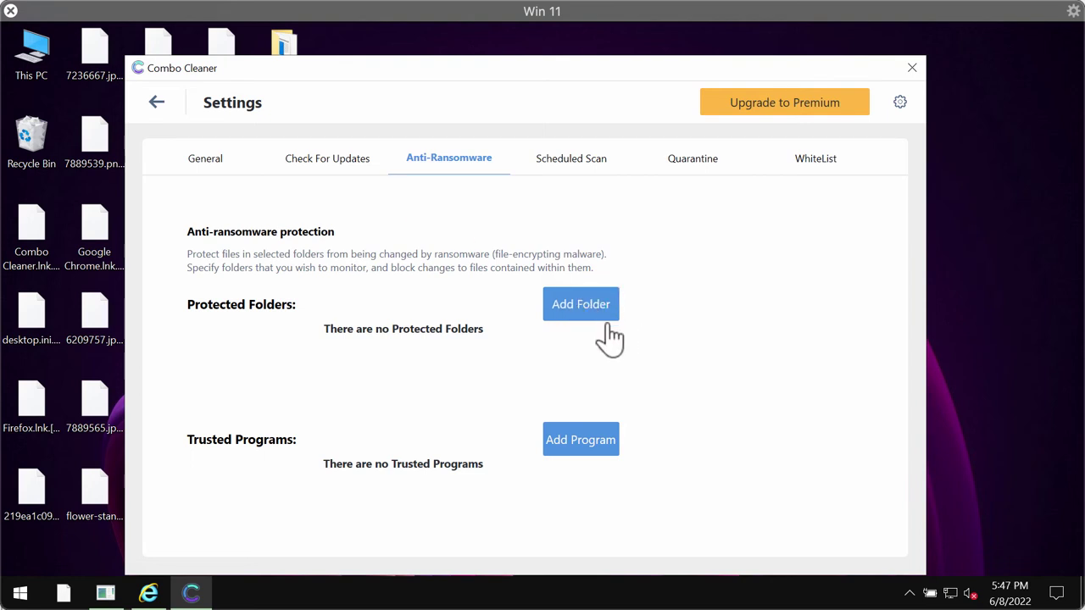
pyautogui.click(156, 103)
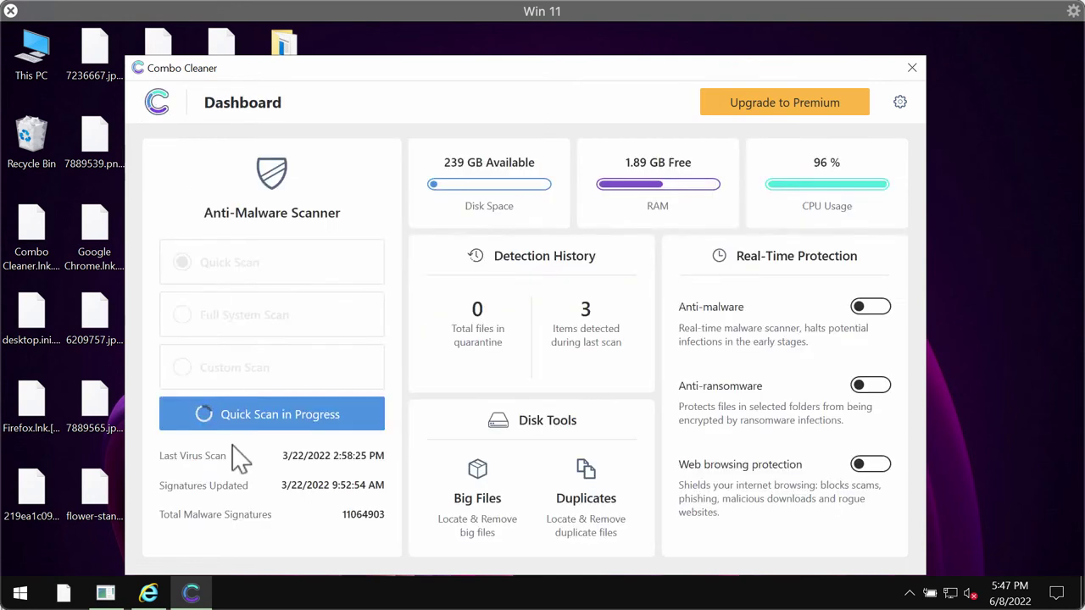
pyautogui.click(283, 422)
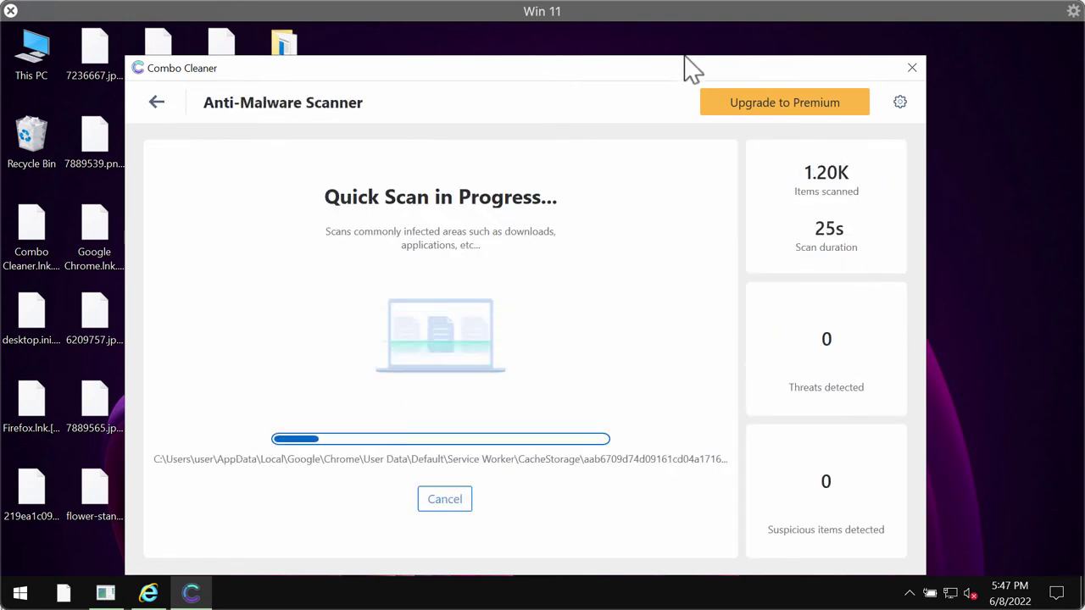
pyautogui.moveTo(683, 75); pyautogui.dragTo(683, 68)
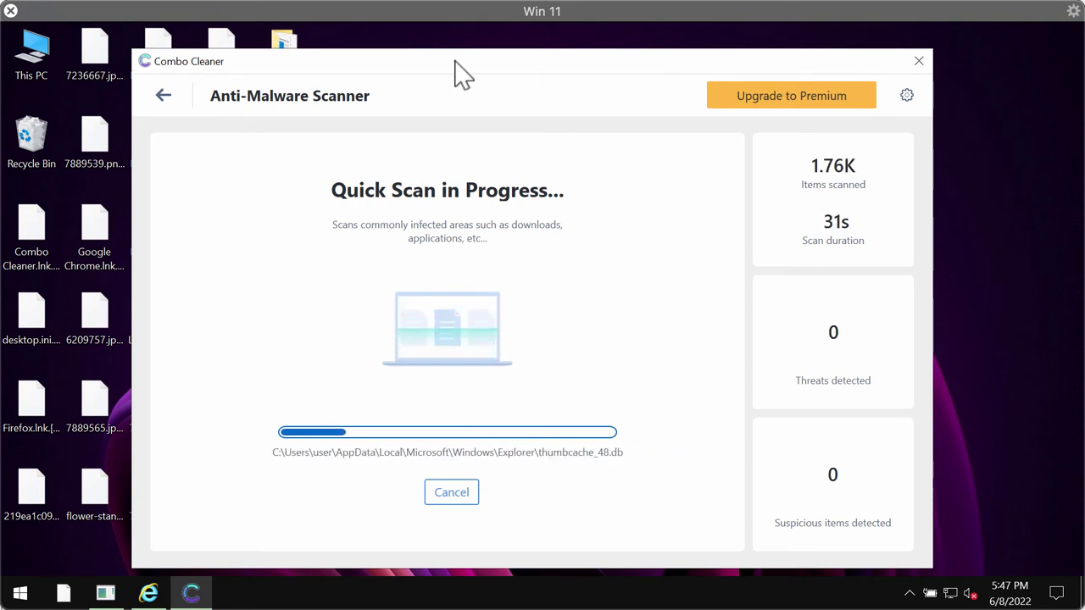
pyautogui.moveTo(502, 71); pyautogui.dragTo(506, 72)
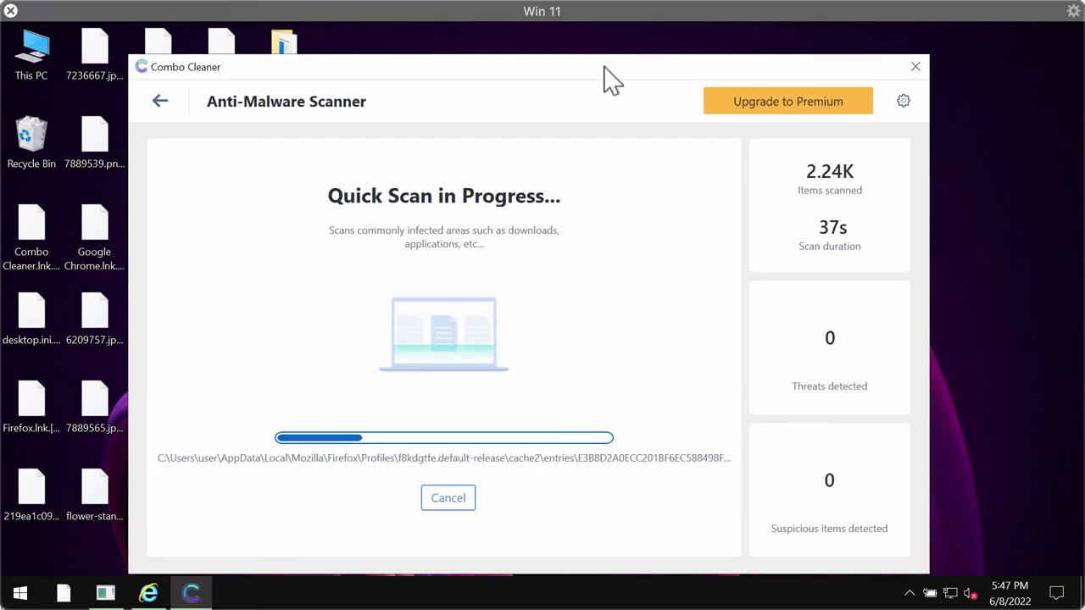
pyautogui.moveTo(604, 67); pyautogui.dragTo(605, 67)
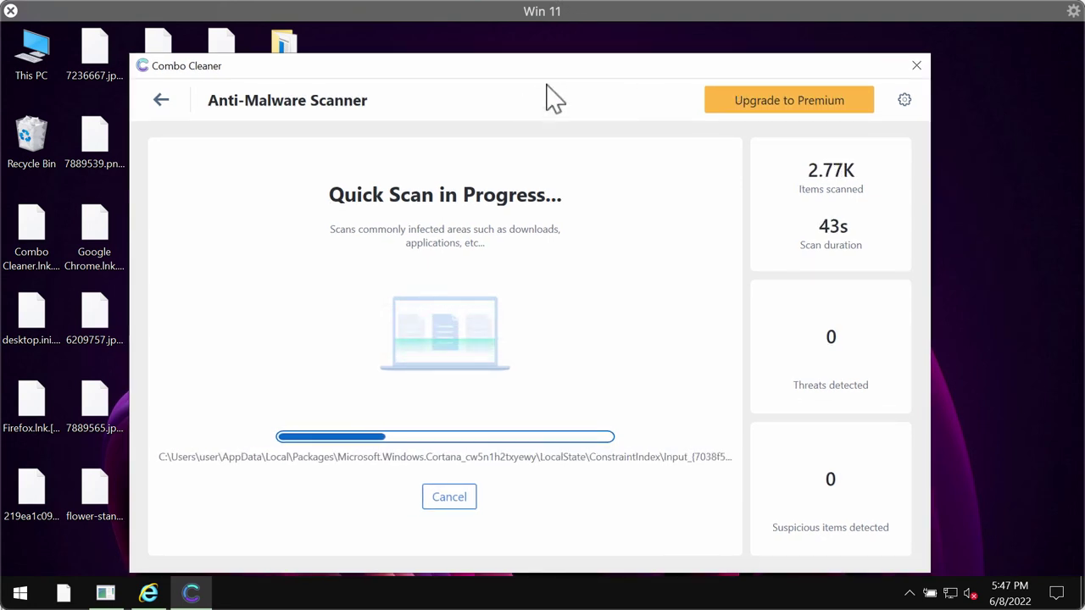
pyautogui.moveTo(567, 74); pyautogui.dragTo(572, 68)
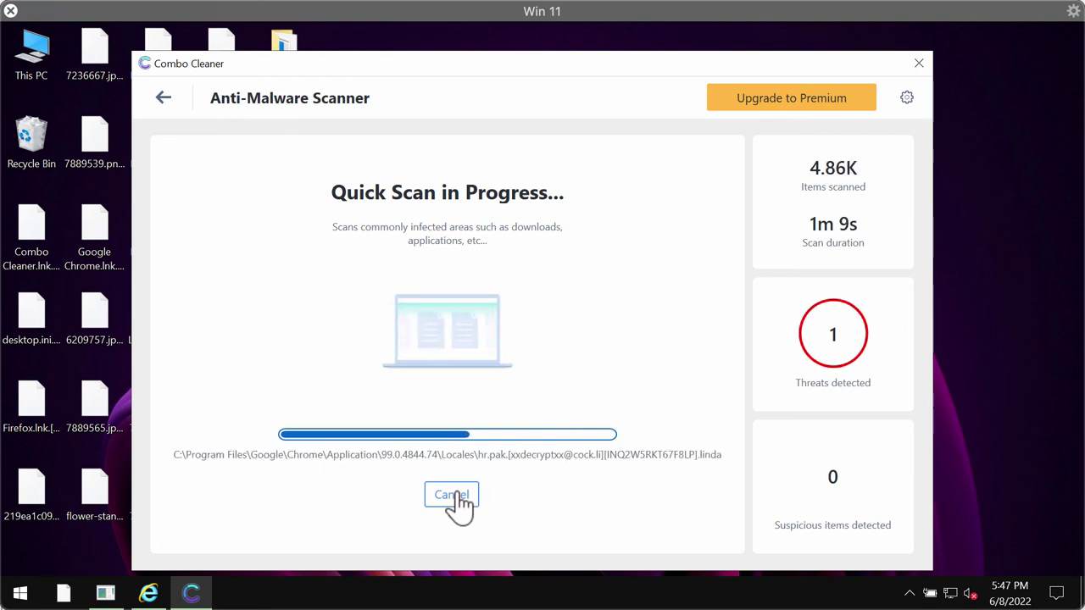
# - Cancel the running Quick Scan and confirm stopping it to get the threat scan results
pyautogui.click(456, 494)
pyautogui.click(498, 405)
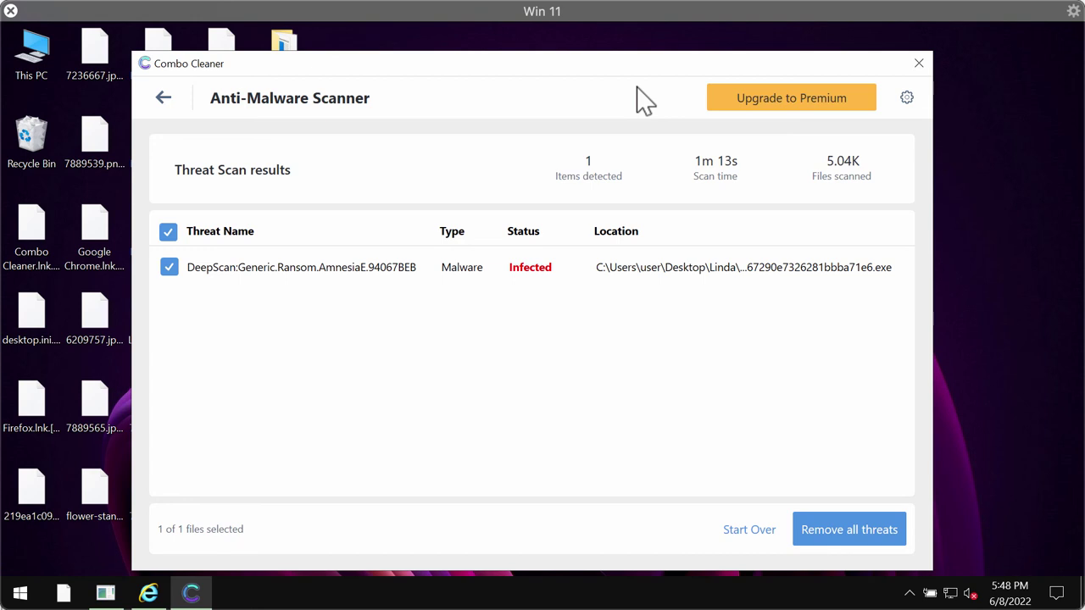
# - View the Combo Cleaner Premium upgrade offer and return to the threat scan results
pyautogui.click(835, 98)
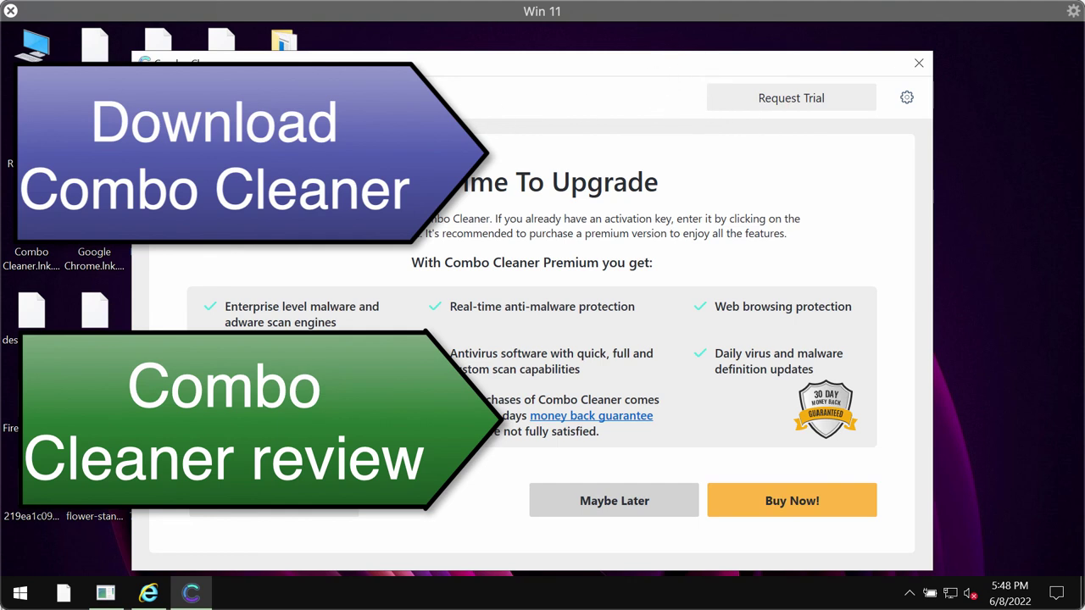
pyautogui.press('Escape')
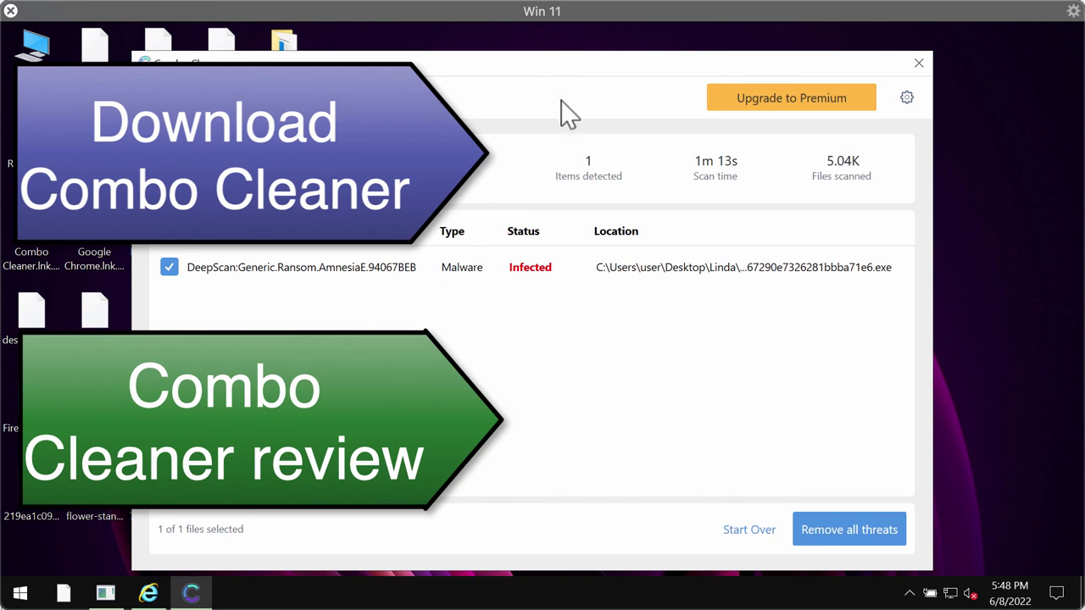
pyautogui.moveTo(569, 69); pyautogui.dragTo(583, 61)
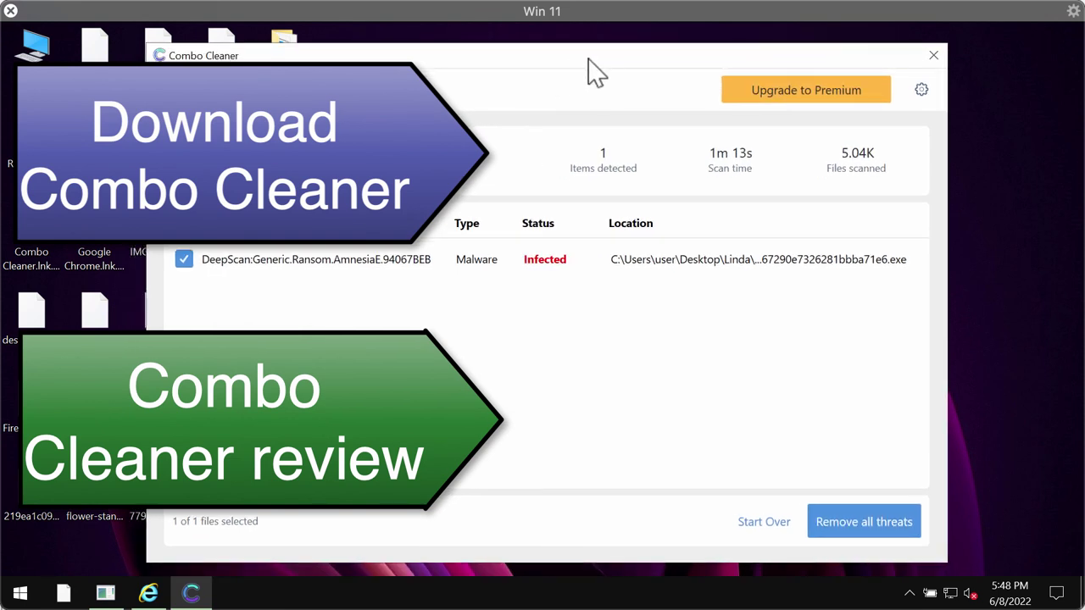
pyautogui.moveTo(608, 66); pyautogui.dragTo(595, 73)
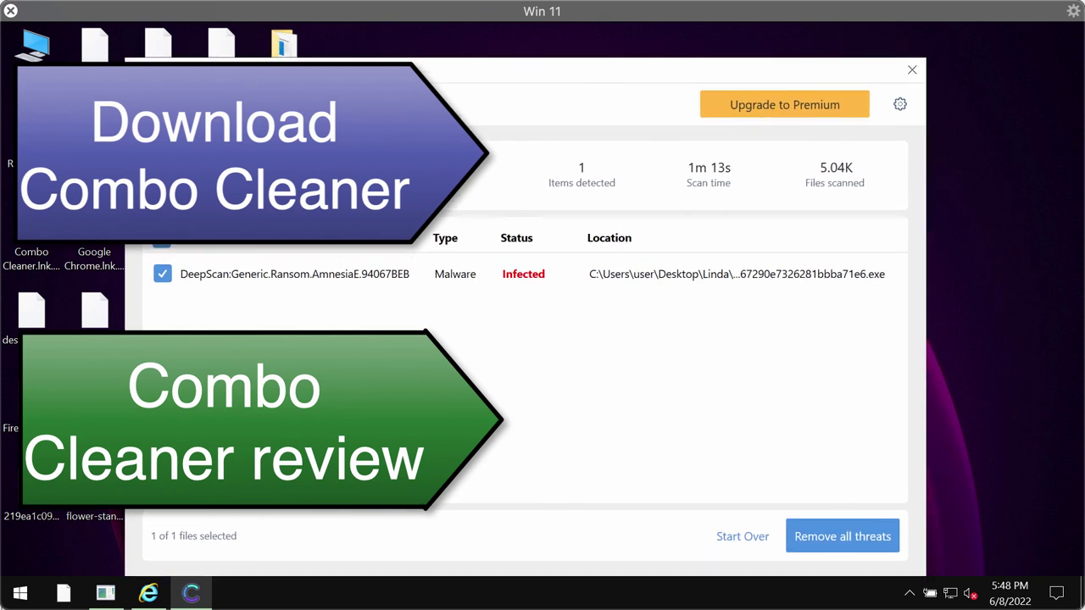